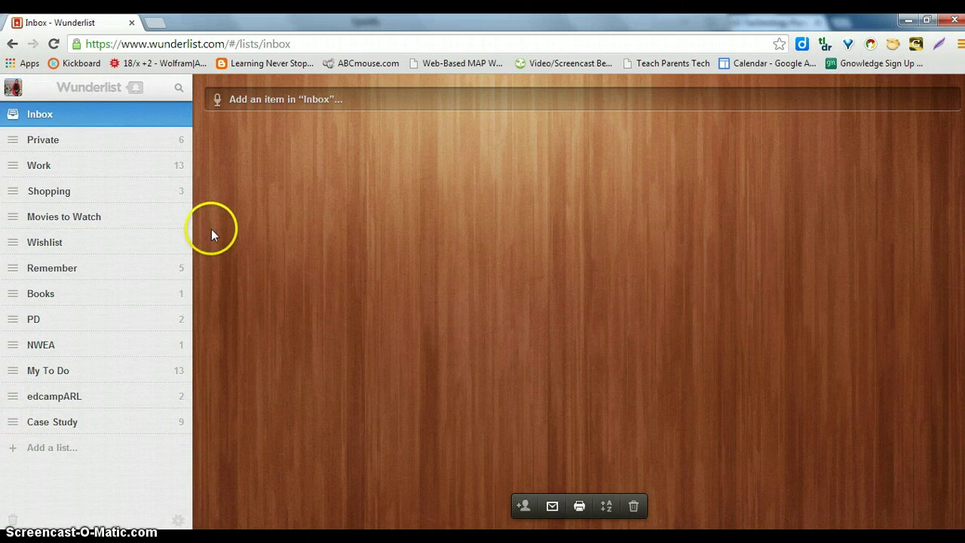
Step: Look through the items in the Work, Shopping and Books lists
{"action": "left_click", "coordinate": [148, 169]}
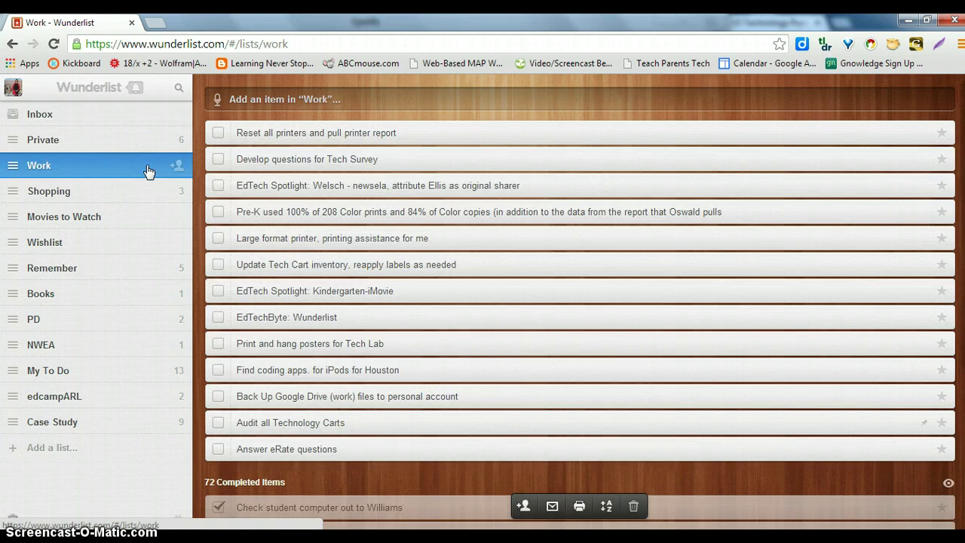
{"action": "left_click", "coordinate": [117, 196]}
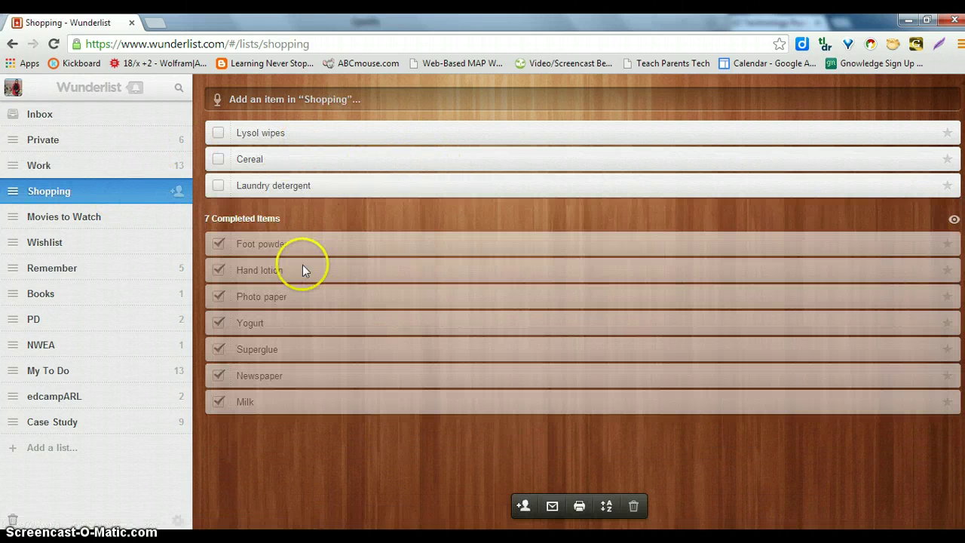
{"action": "left_click", "coordinate": [85, 296]}
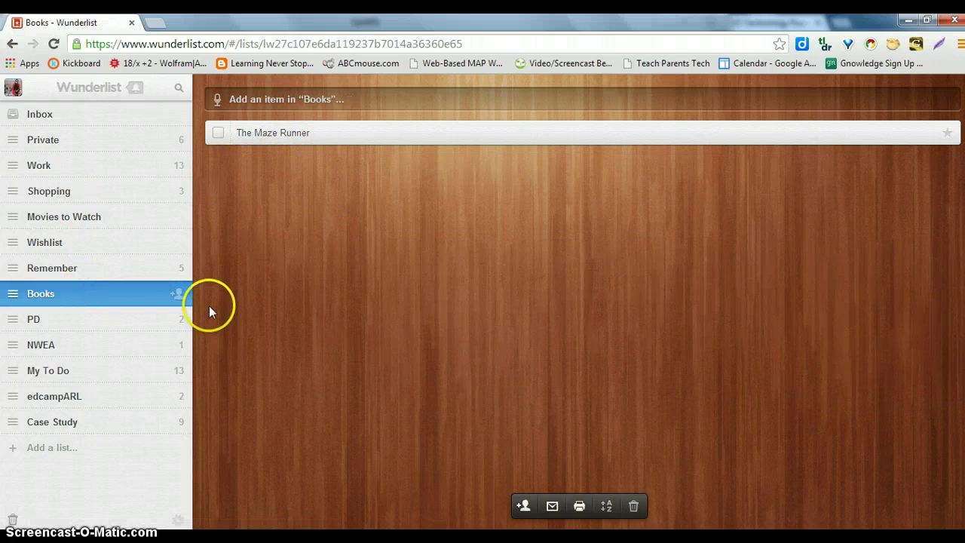
Step: In the edcampARL list, add the item "Attend Lehigh Valley EdCamp on March 8th" and mark "Get log on info for Wordpress" as completed
{"action": "left_click", "coordinate": [80, 396]}
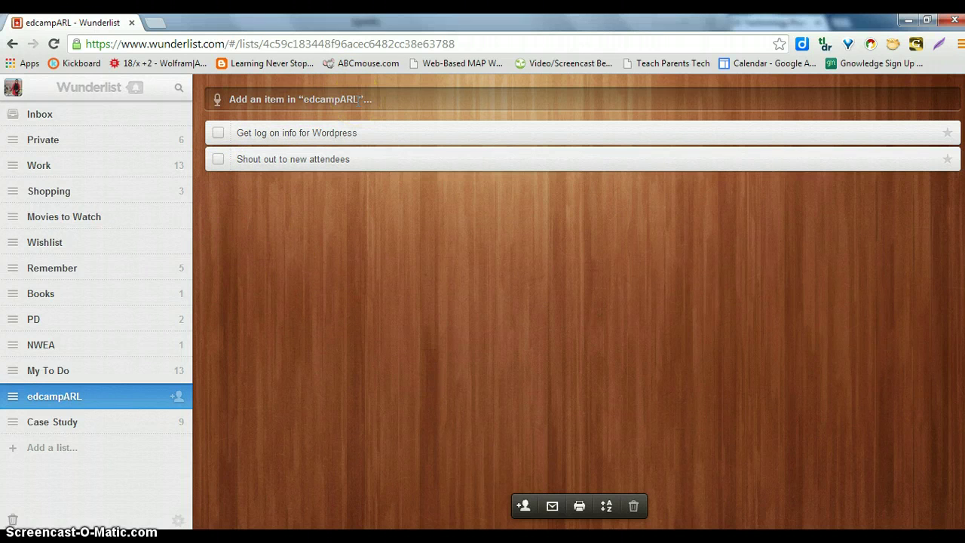
{"action": "left_click", "coordinate": [357, 99]}
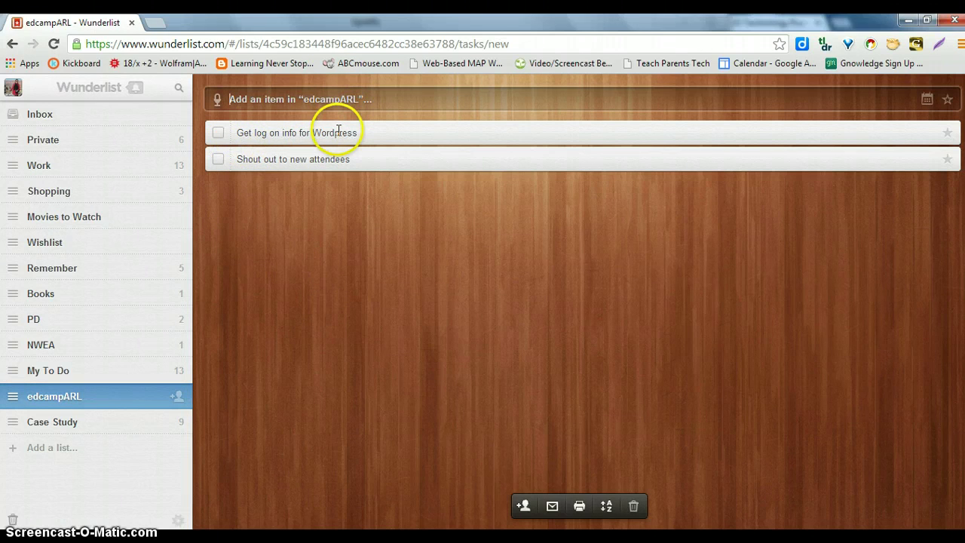
{"action": "type", "text": "Atte"}
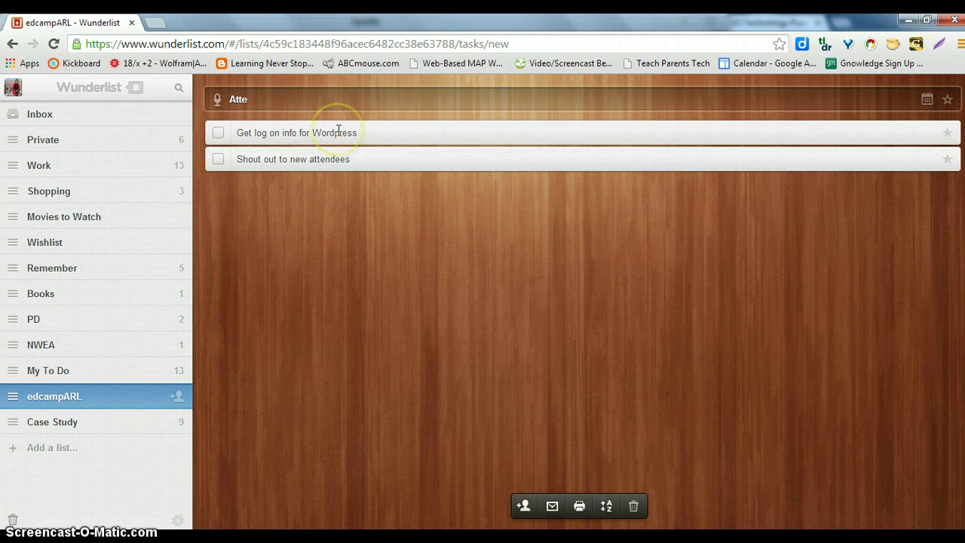
{"action": "type", "text": "nd Lehi"}
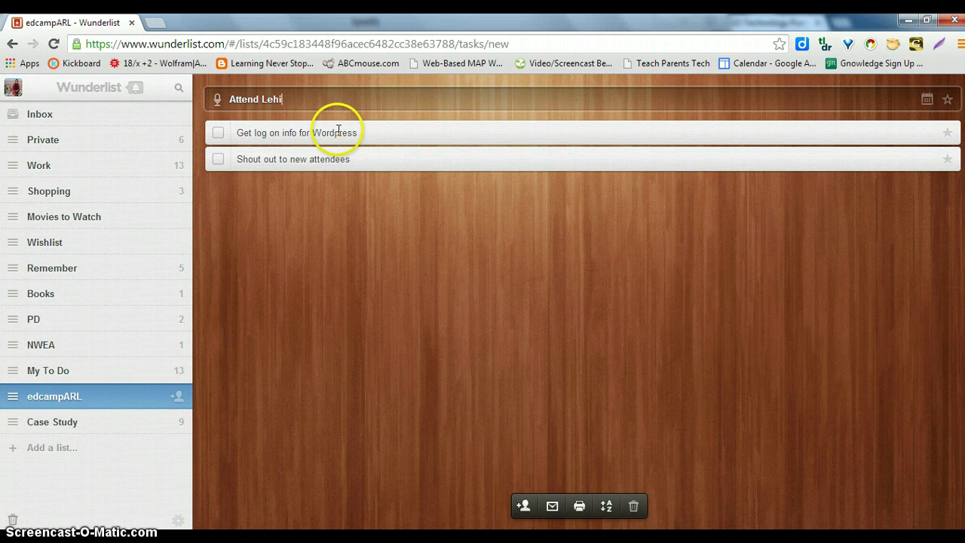
{"action": "type", "text": "gh Valley EdCamp"}
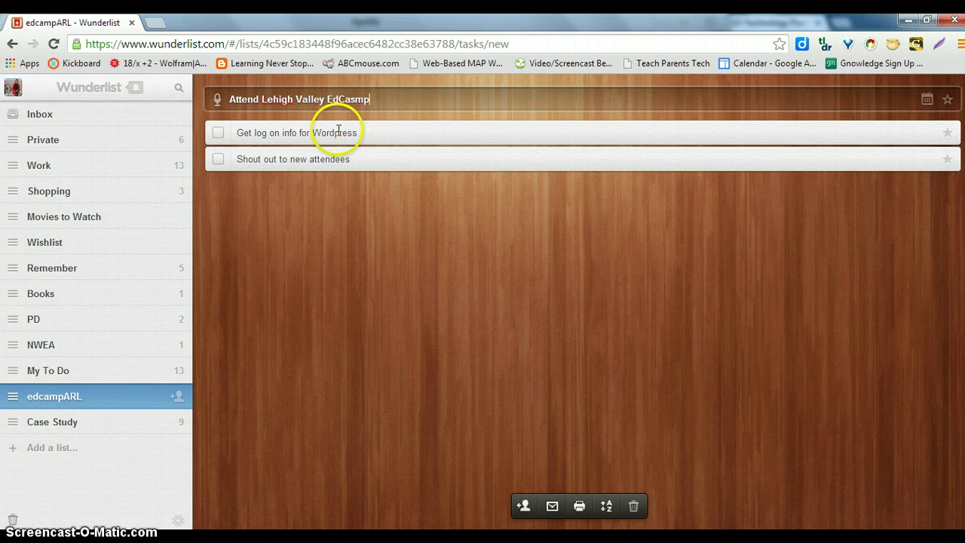
{"action": "key", "text": "BackSpace"}
{"action": "key", "text": "BackSpace"}
{"action": "type", "text": "mp"}
{"action": "key", "text": "BackSpace"}
{"action": "key", "text": "BackSpace"}
{"action": "type", "text": "mp "}
{"action": "type", "text": "on March "}
{"action": "type", "text": "9th"}
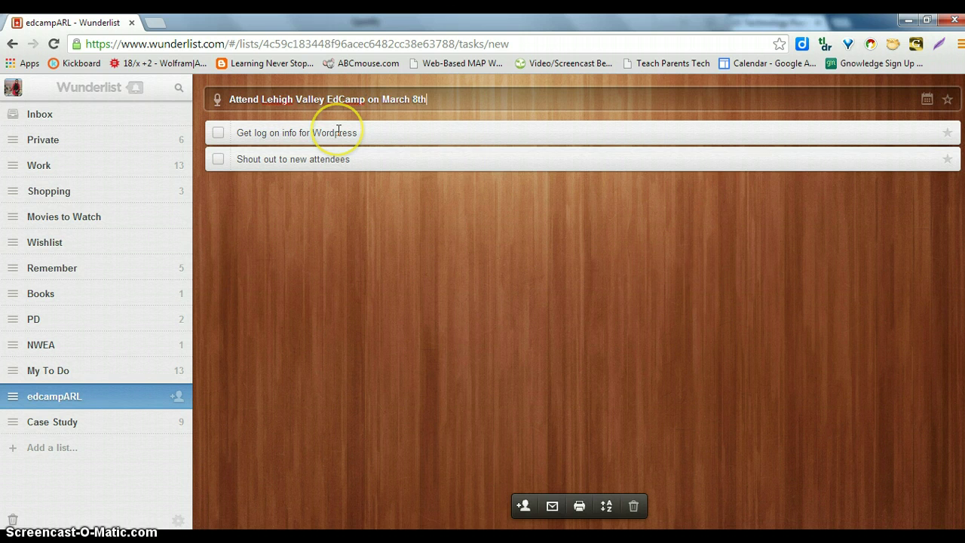
{"action": "key", "text": "Return"}
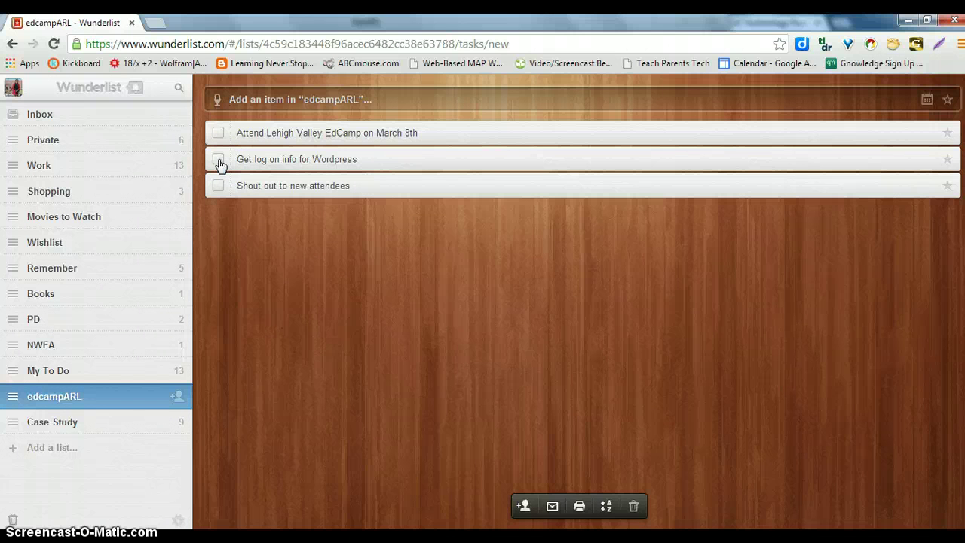
{"action": "left_click", "coordinate": [217, 160]}
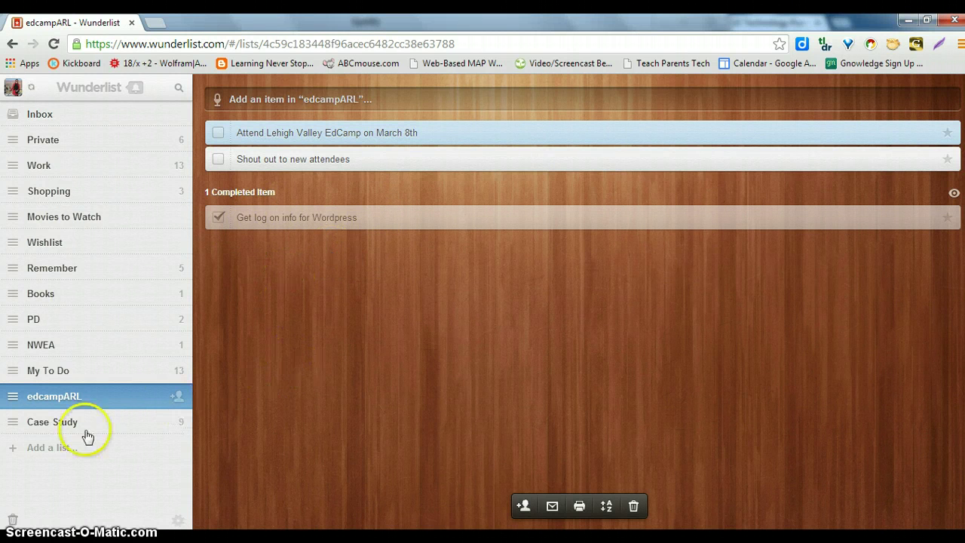
Step: Create a new list named "Vacations"
{"action": "left_click", "coordinate": [44, 449]}
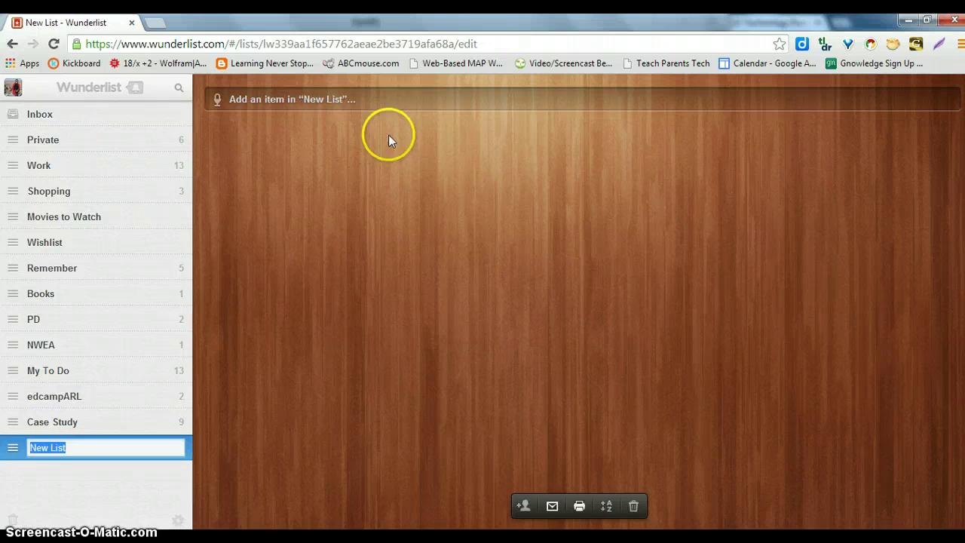
{"action": "key", "text": "Escape"}
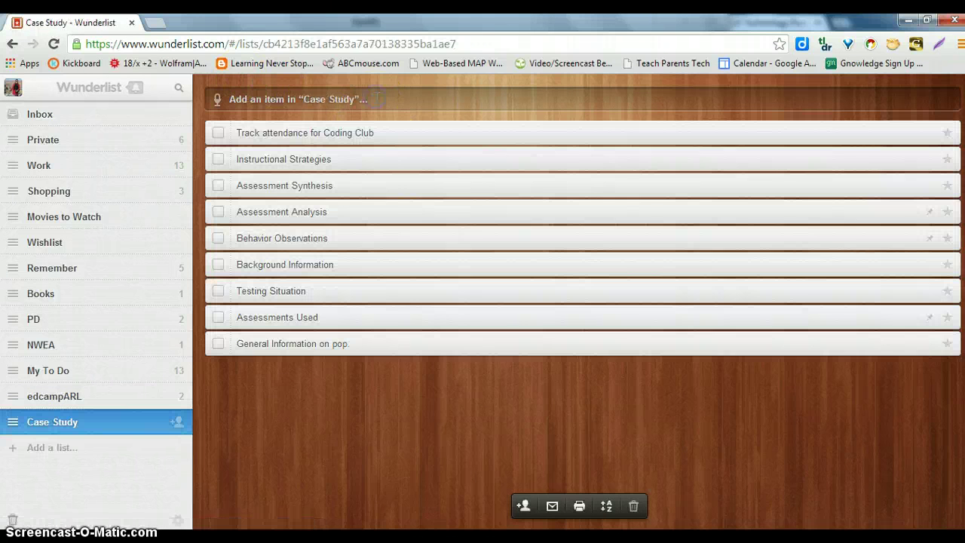
{"action": "left_click", "coordinate": [64, 448]}
{"action": "type", "text": "Vacations"}
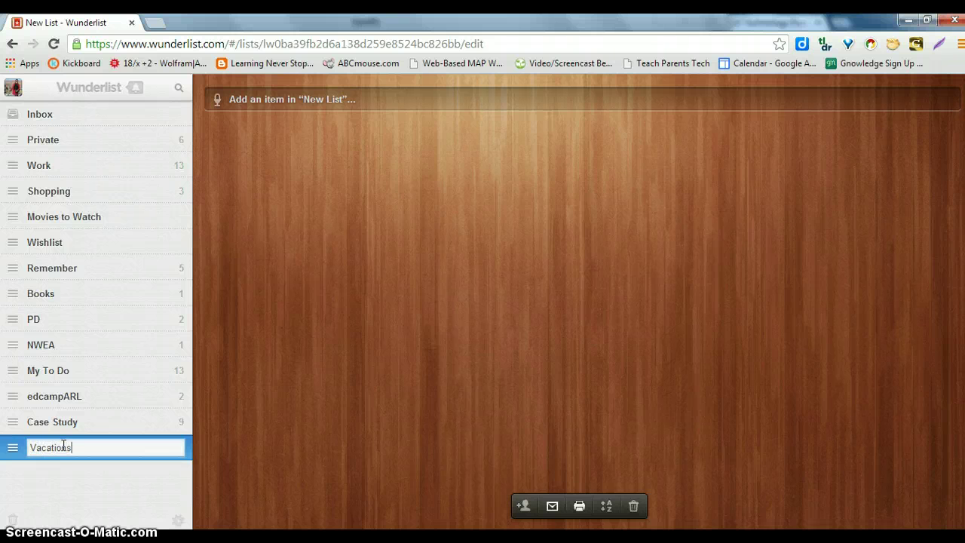
{"action": "key", "text": "Return"}
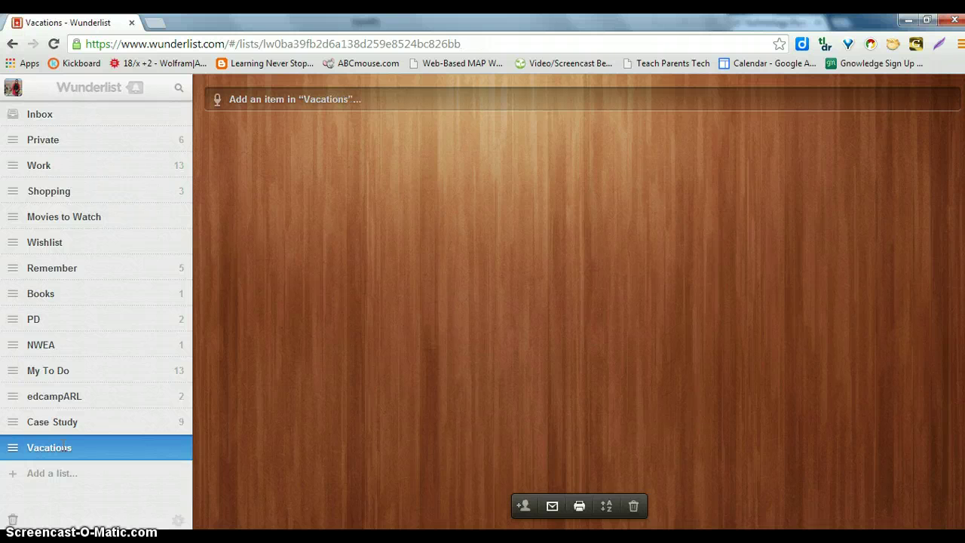
Step: Add the item "Check prices in Google Flights" to the Vacations list
{"action": "left_click", "coordinate": [329, 100]}
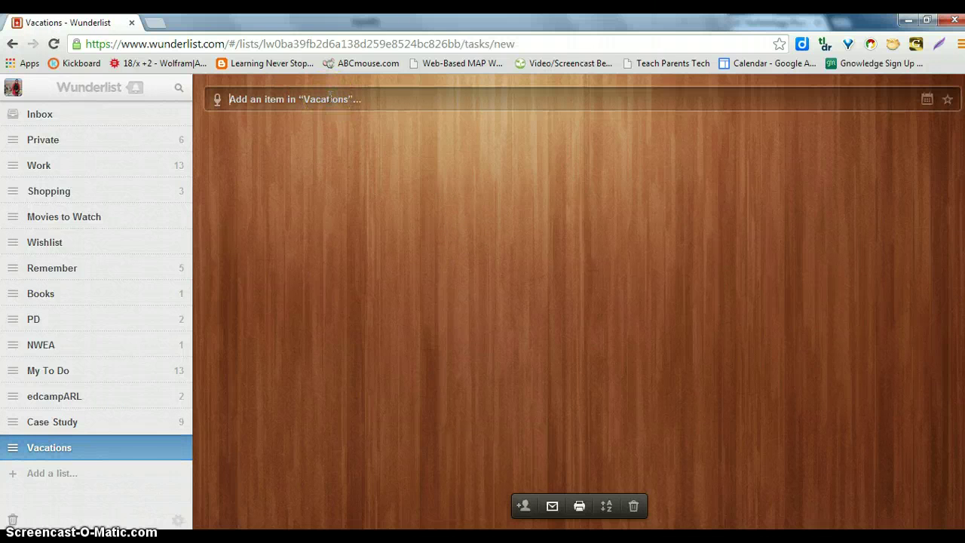
{"action": "type", "text": "Check prices"}
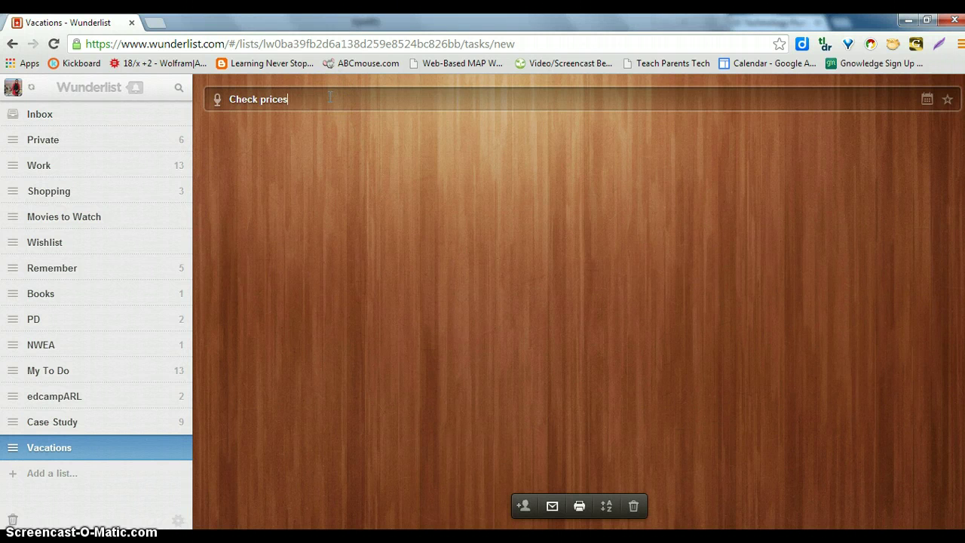
{"action": "type", "text": " in Google Flight"}
{"action": "key", "text": "BackSpace"}
{"action": "key", "text": "BackSpace"}
{"action": "type", "text": "hts"}
{"action": "key", "text": "Return"}
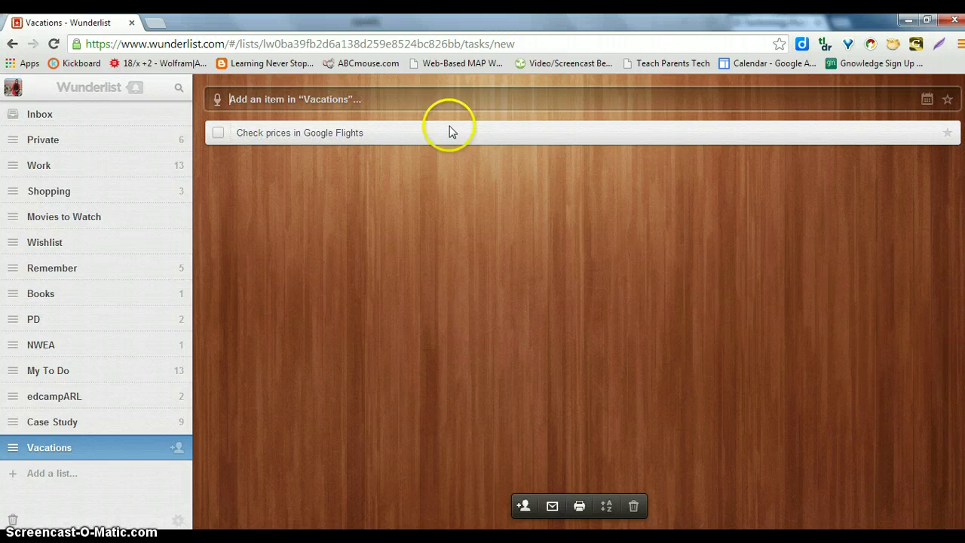
Step: Set a due date of March 12, 2014 in the Vacations list's item entry and make it repeat every day
{"action": "left_click", "coordinate": [928, 101]}
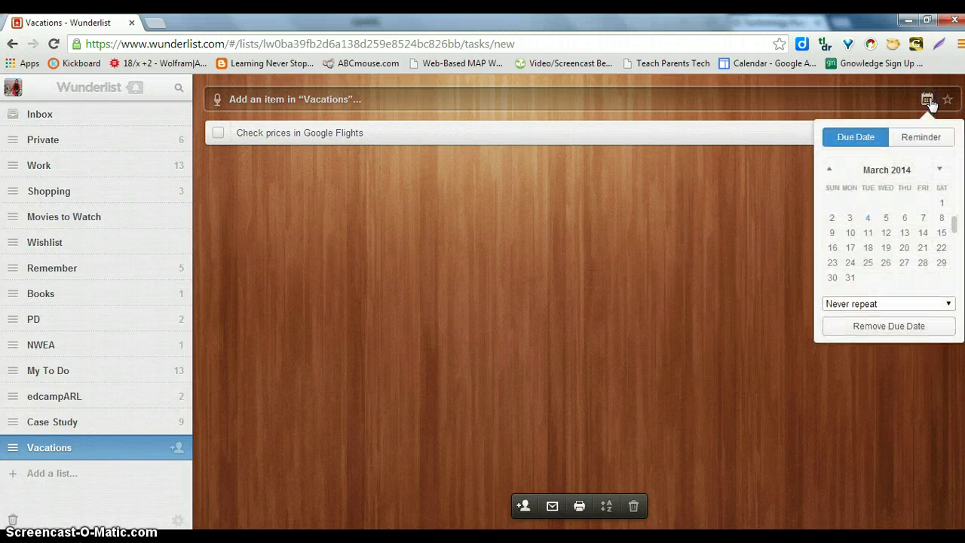
{"action": "left_click", "coordinate": [887, 233]}
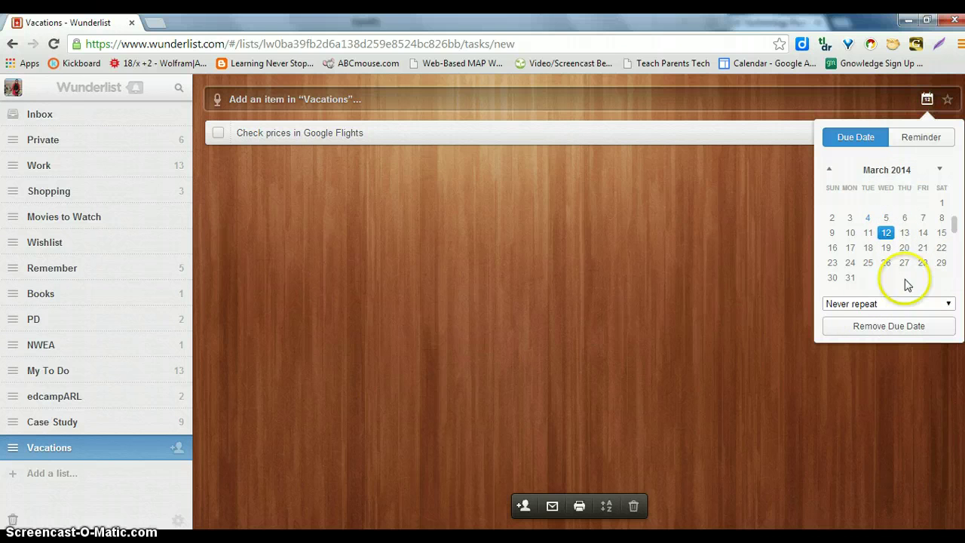
{"action": "left_click", "coordinate": [907, 303]}
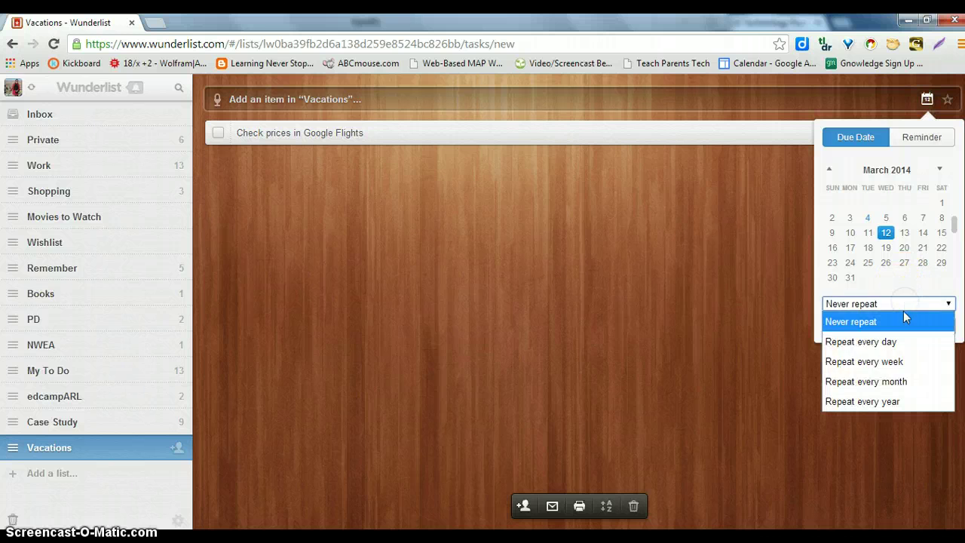
{"action": "left_click", "coordinate": [903, 338]}
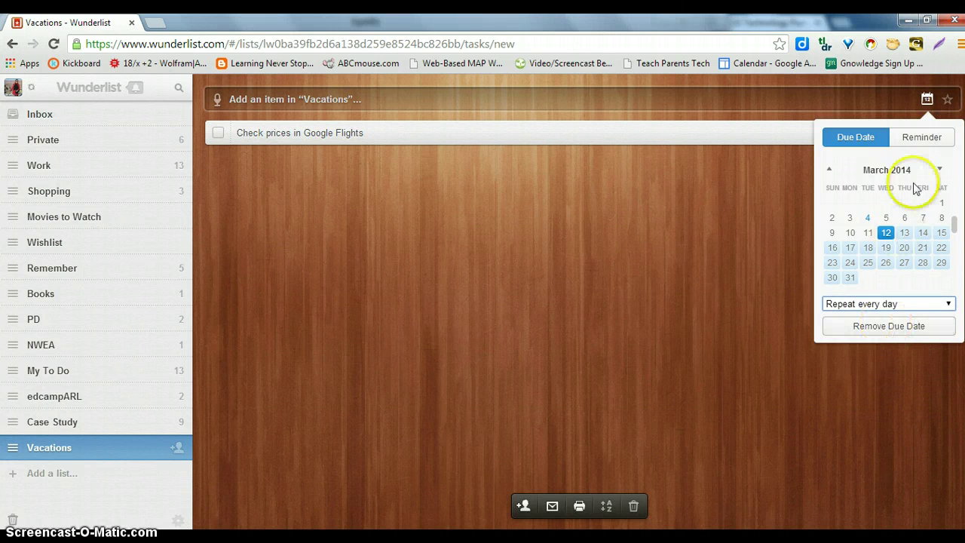
{"action": "left_click", "coordinate": [724, 216]}
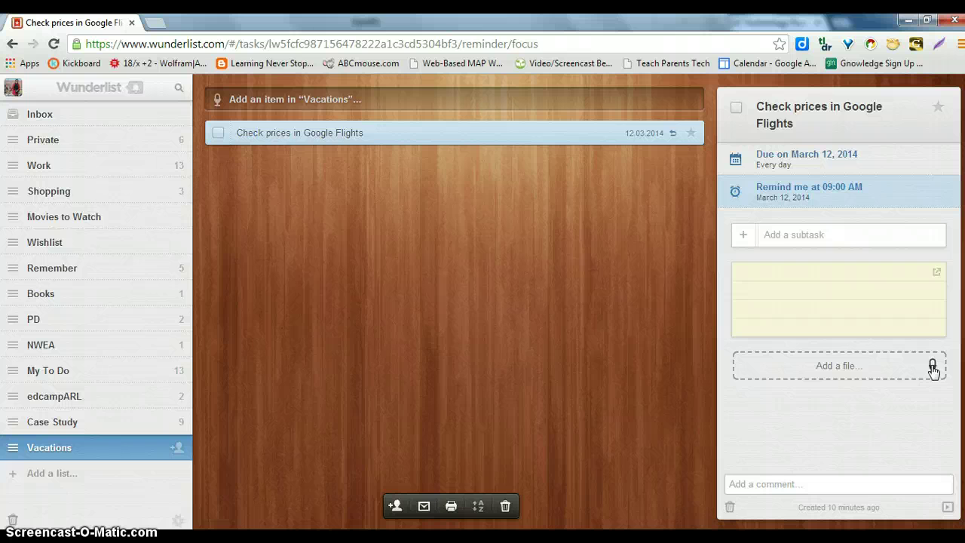
Step: Record a voice memo of about 4 seconds with microphone access allowed, play it back and attach it to the "Check prices in Google Flights" item
{"action": "left_click", "coordinate": [932, 368]}
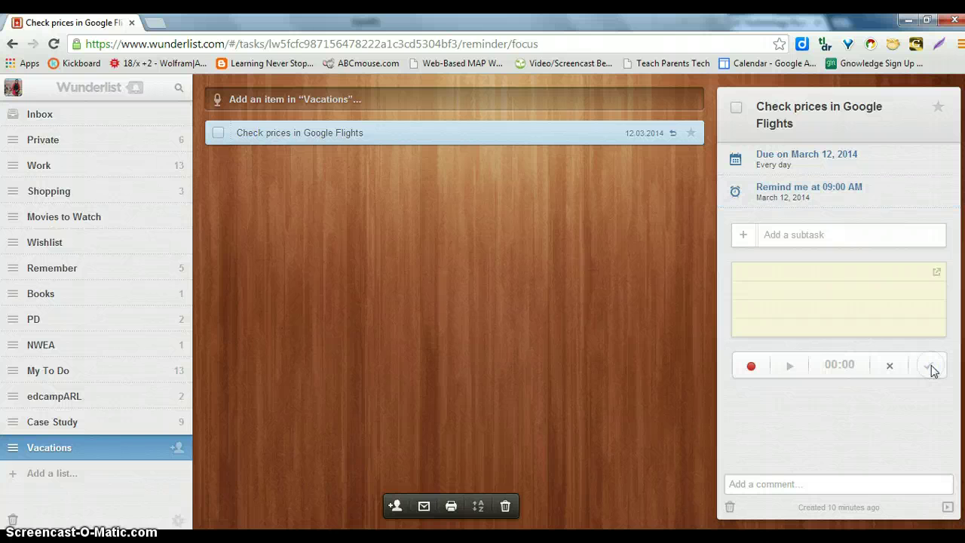
{"action": "left_click", "coordinate": [753, 366]}
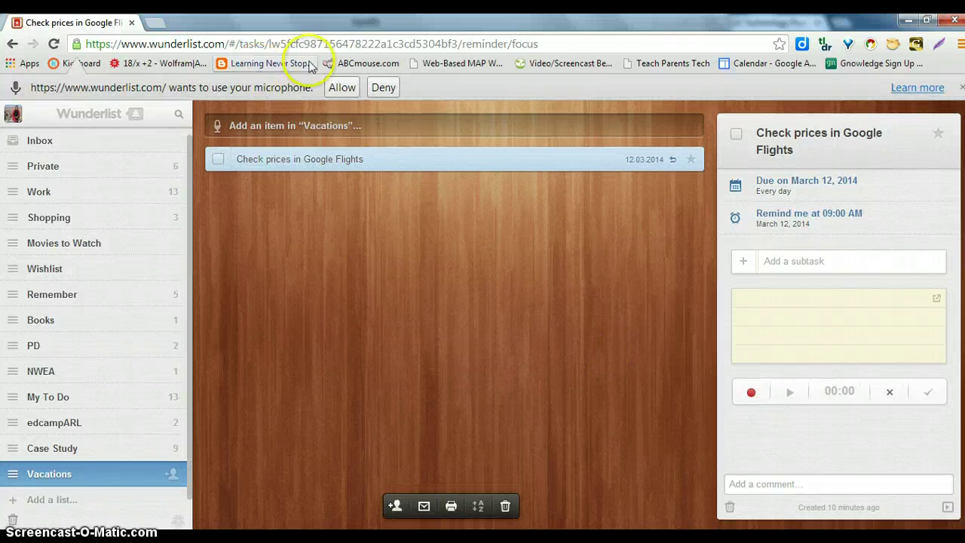
{"action": "left_click", "coordinate": [340, 88]}
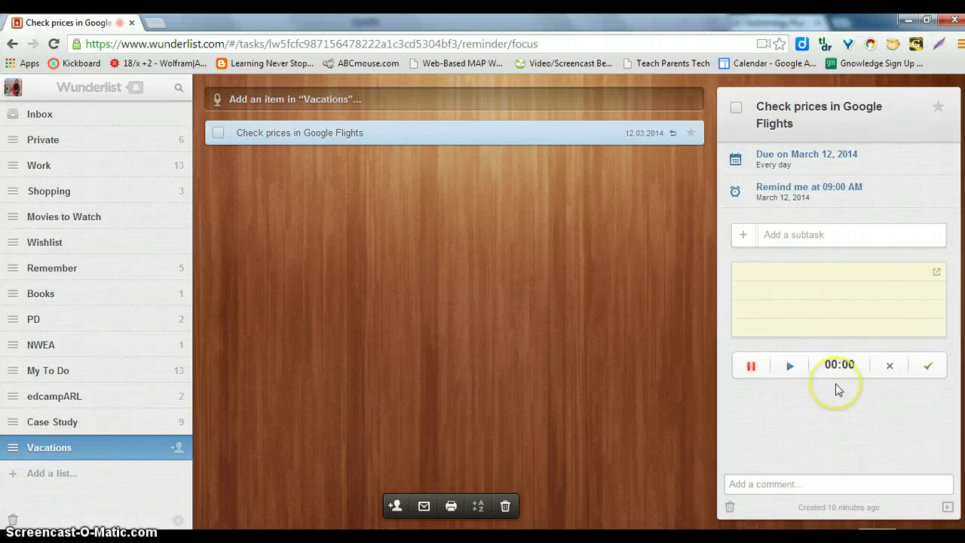
{"action": "left_click", "coordinate": [752, 368]}
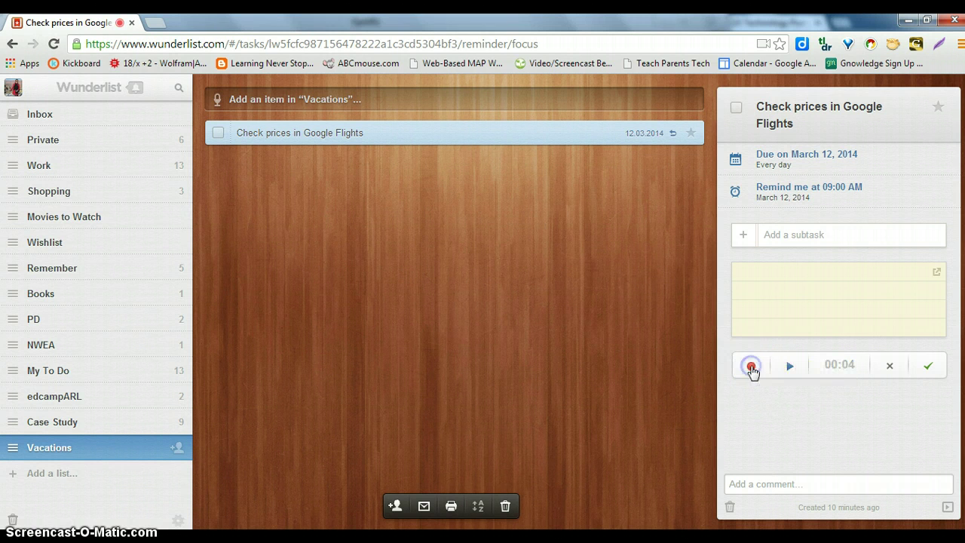
{"action": "left_click", "coordinate": [789, 366]}
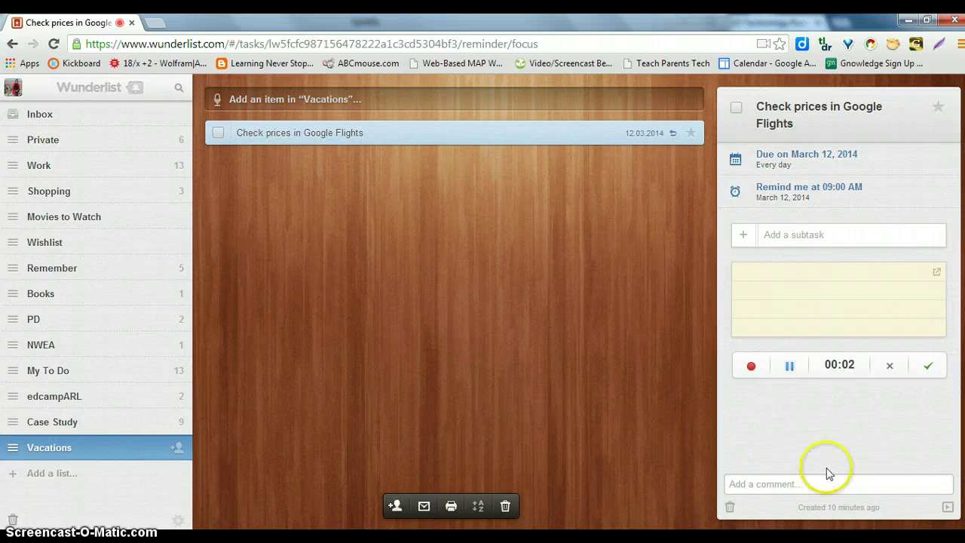
{"action": "left_click", "coordinate": [929, 369]}
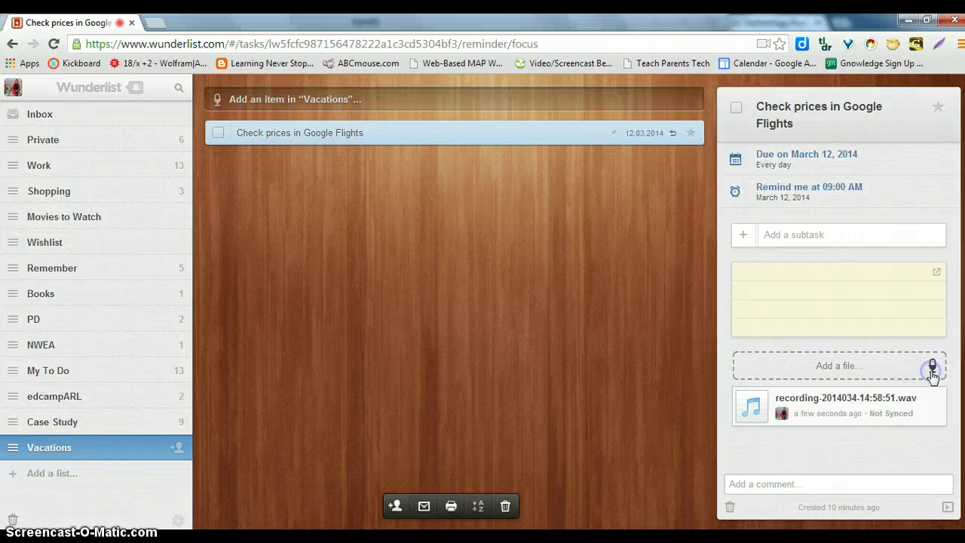